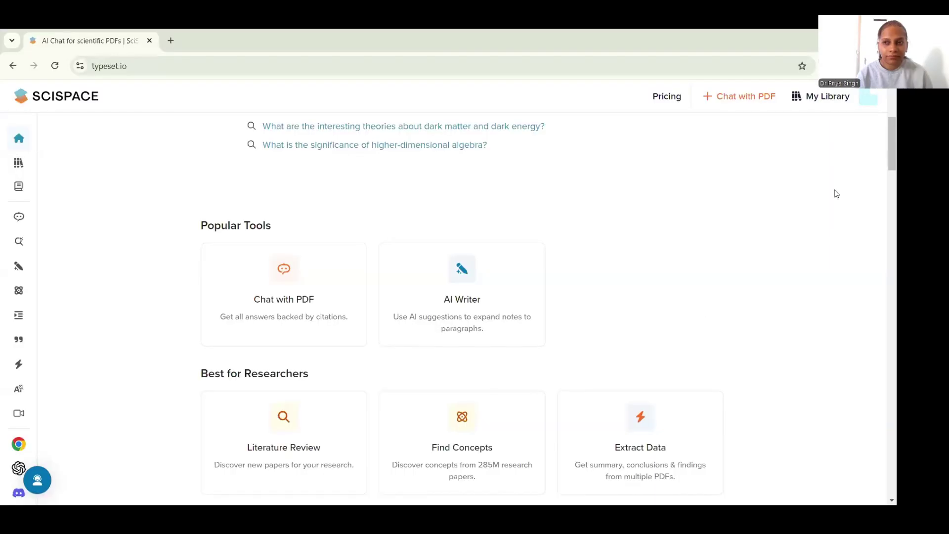
Step: Open the AI Writer tool from Popular Tools and start a new writing notebook
scroll(884, 97, up, 5)
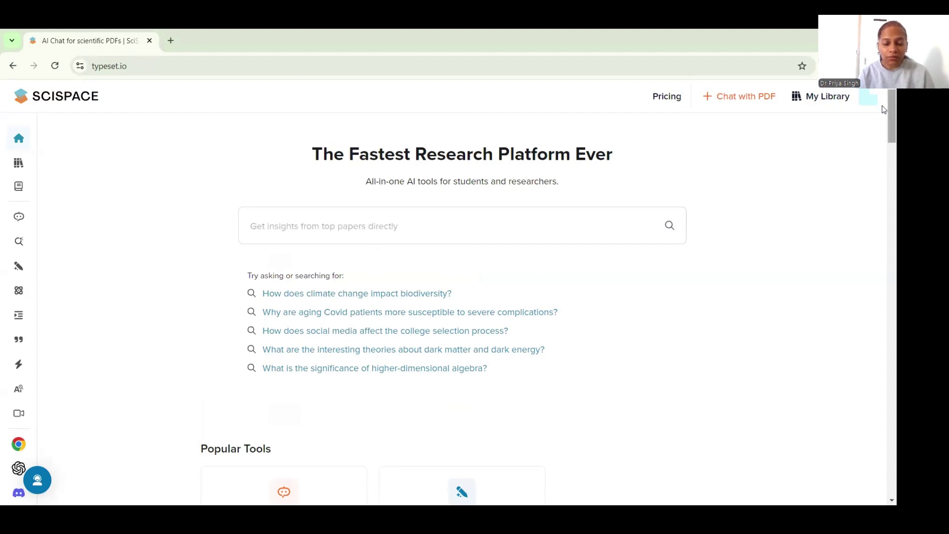
scroll(883, 129, down, 5)
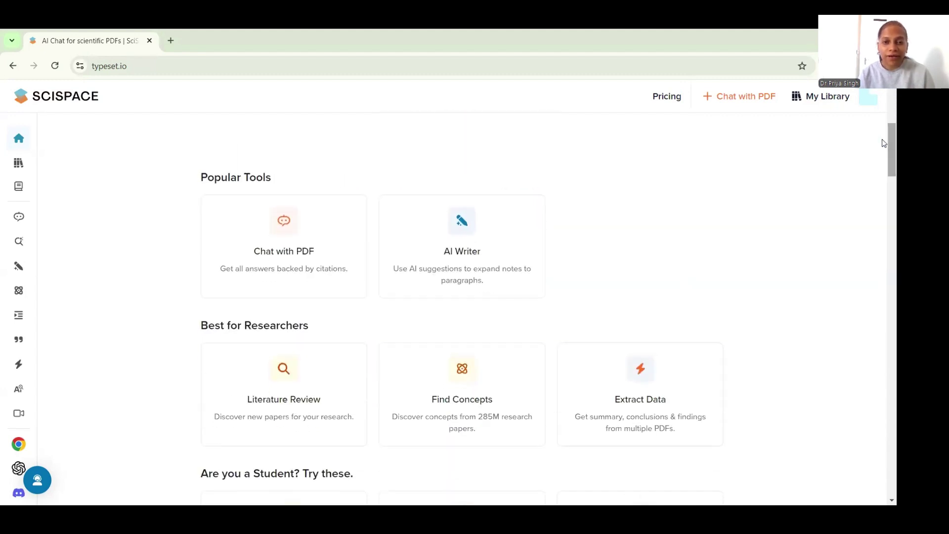
click(472, 251)
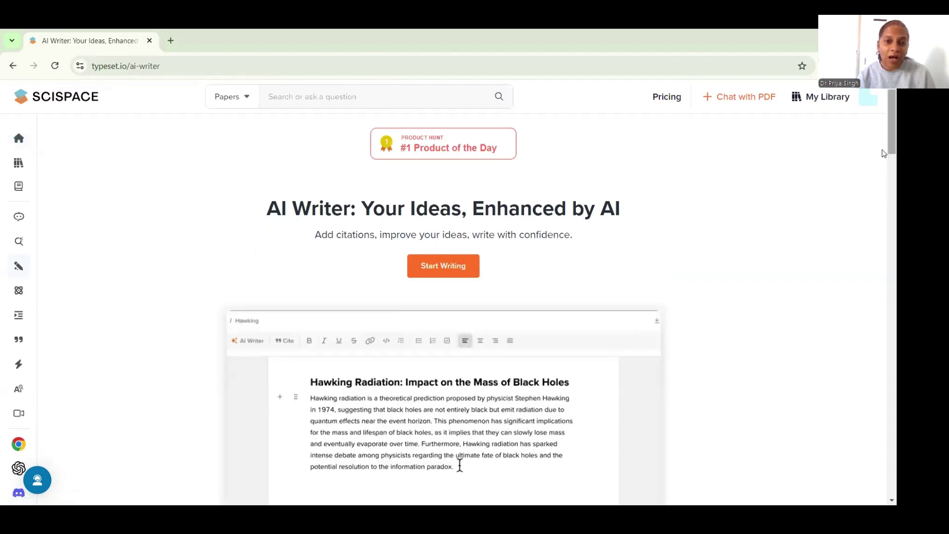
scroll(884, 199, down, 1)
scroll(884, 199, down, 15)
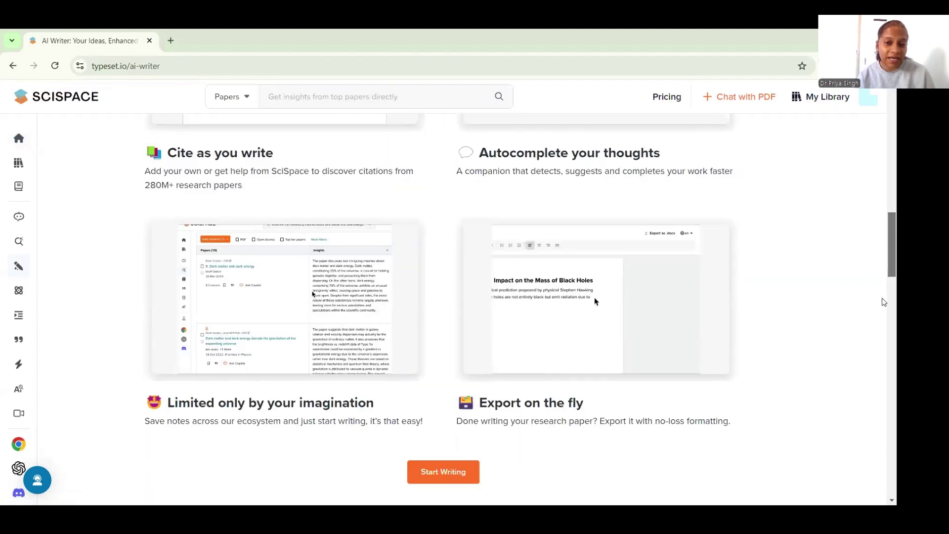
scroll(883, 303, up, 15)
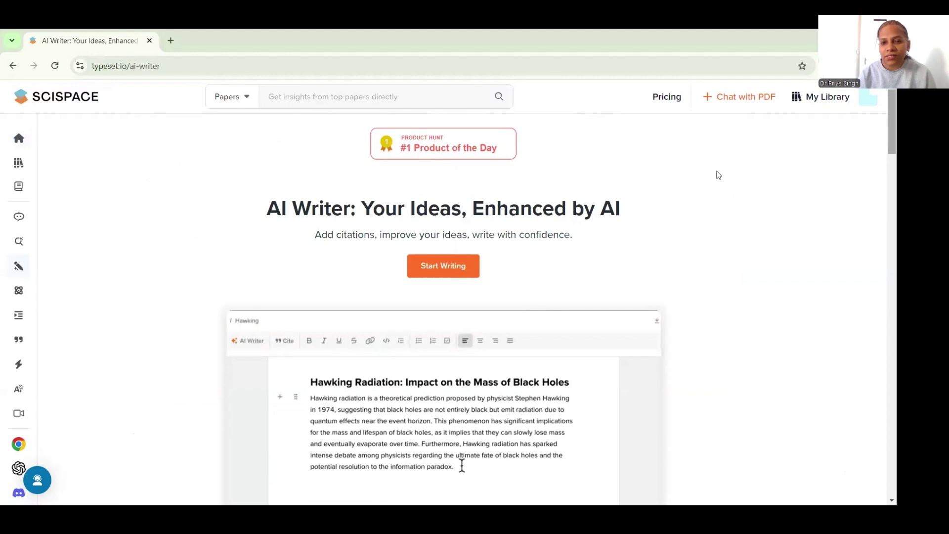
click(430, 266)
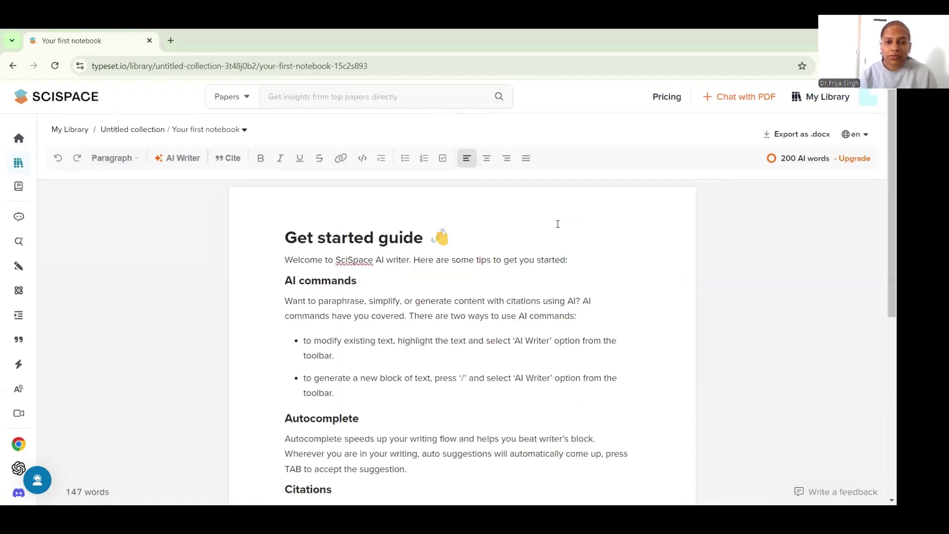
Step: Delete all the Get started guide text from the new notebook
key(ctrl+a)
scroll(468, 326, down, 10)
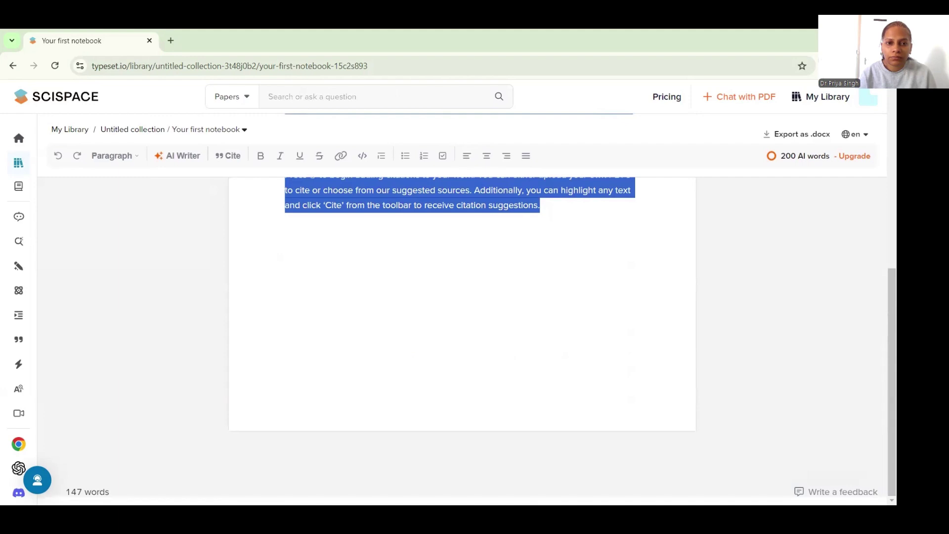
key(BackSpace)
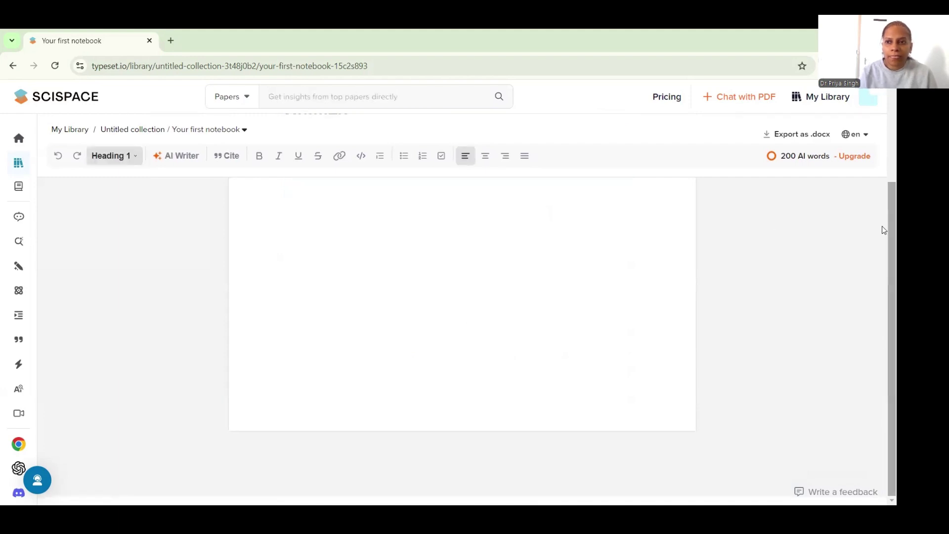
drag(882, 227, 882, 105)
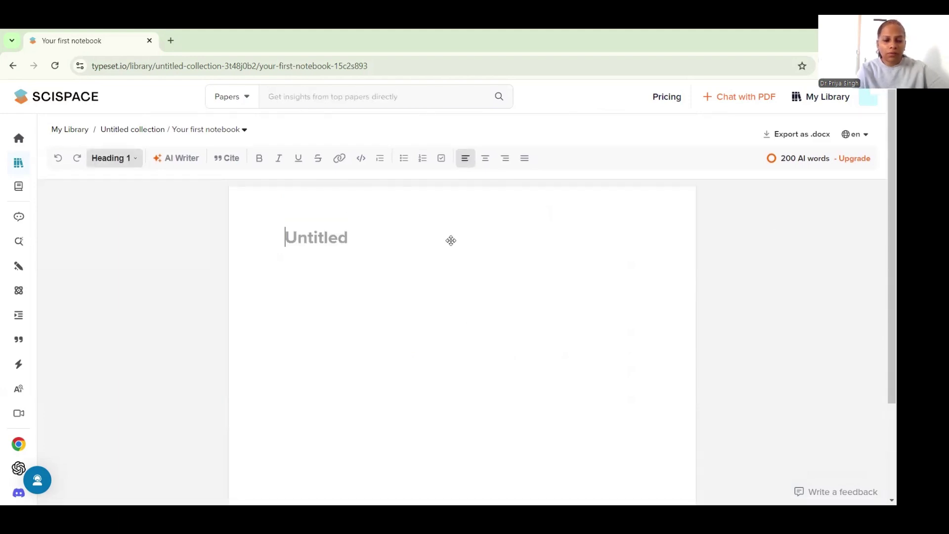
Step: Type 'Role of AI in healthcare' as the notebook's Heading 1 title
text(r)
key(BackSpace)
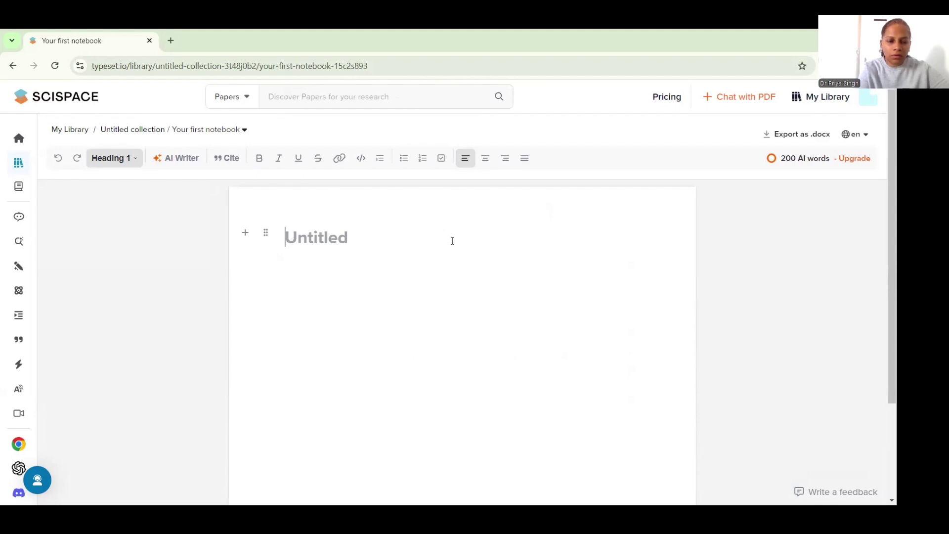
text(Role of AI )
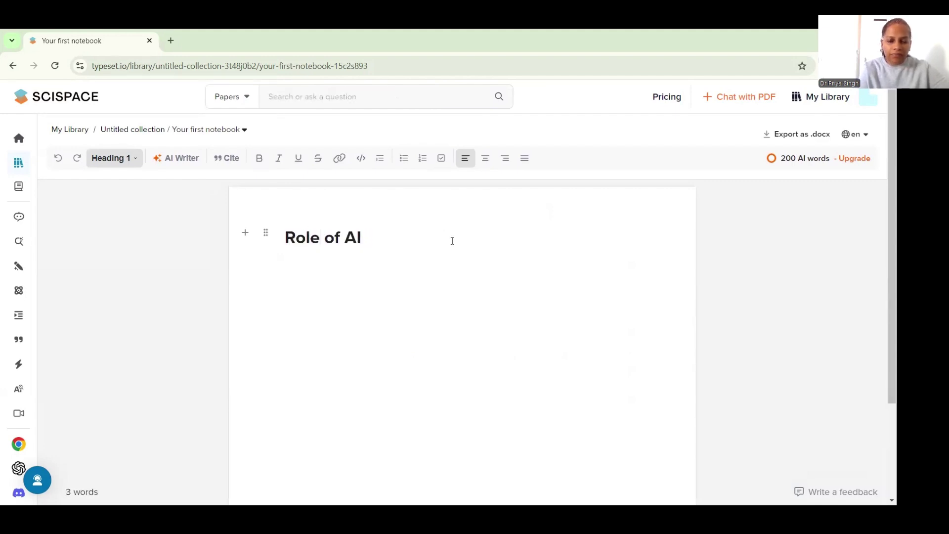
text(in healthcare)
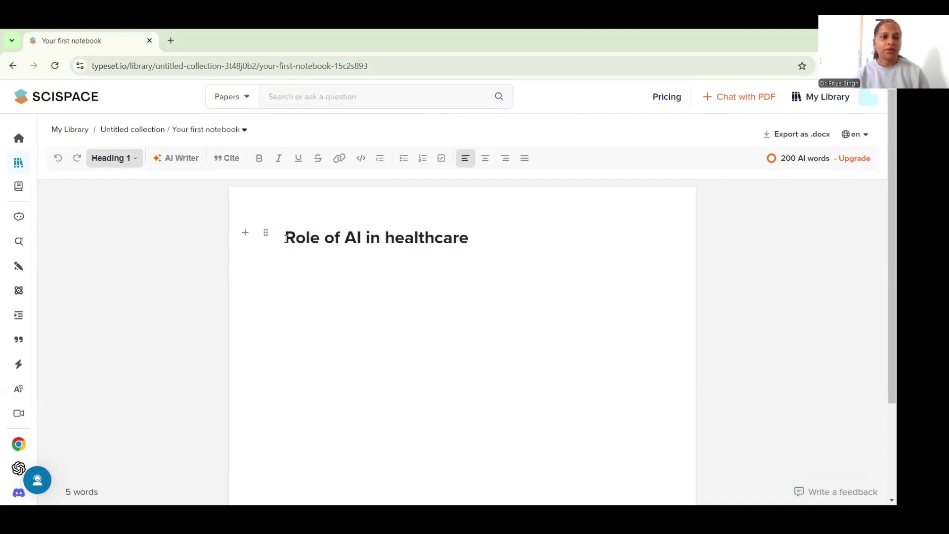
Step: Have the Outline Builder draft an outline on 'role of AI in healthcare' below the heading
click(246, 233)
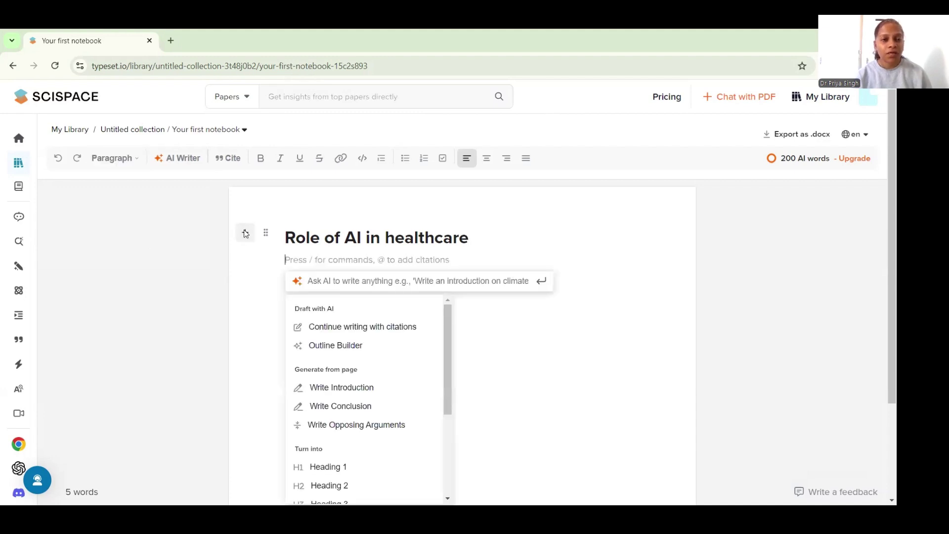
click(355, 349)
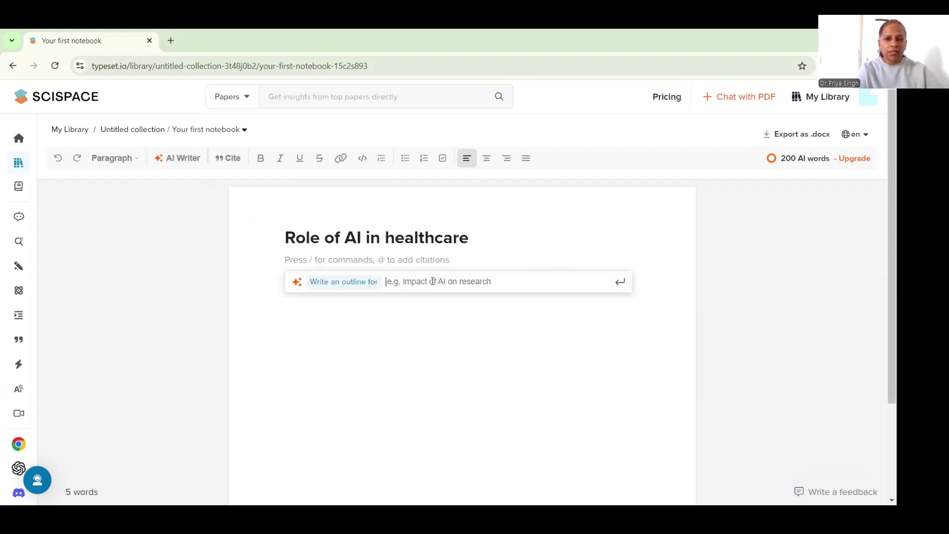
text(reoo)
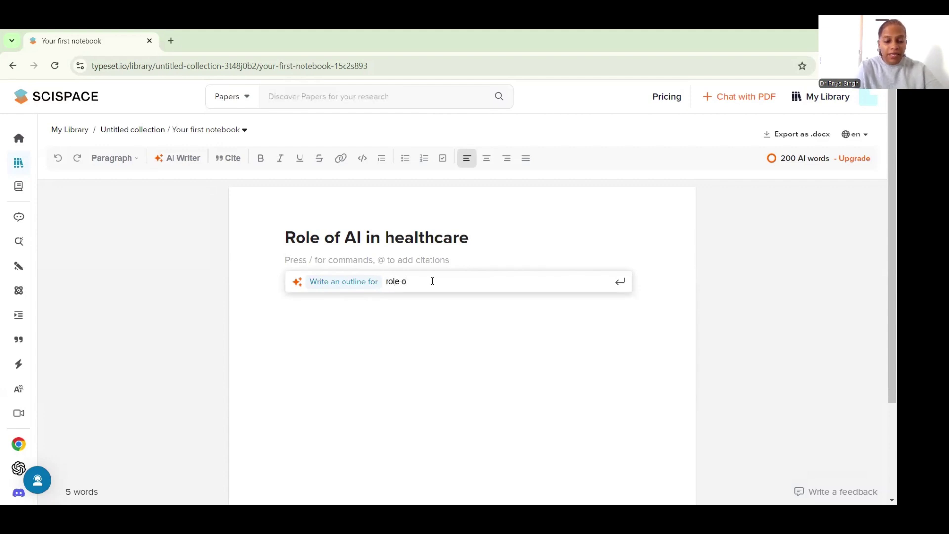
text(f )
text(h)
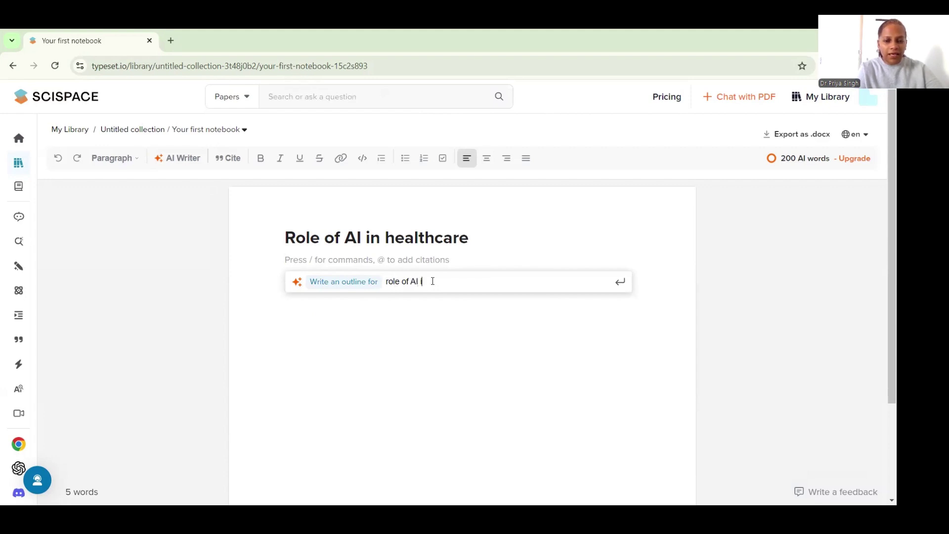
text(in helathcare)
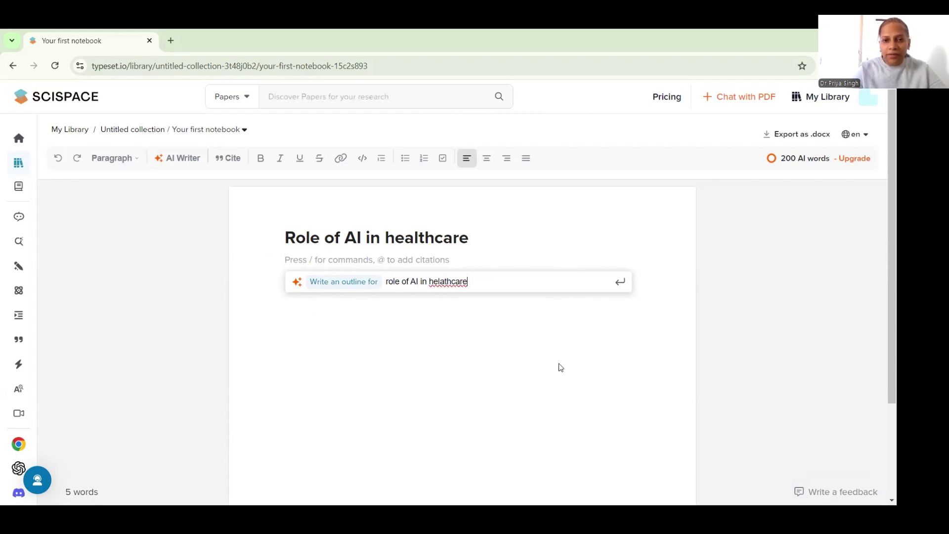
click(444, 281)
key(BackSpace)
key(BackSpace)
text(al)
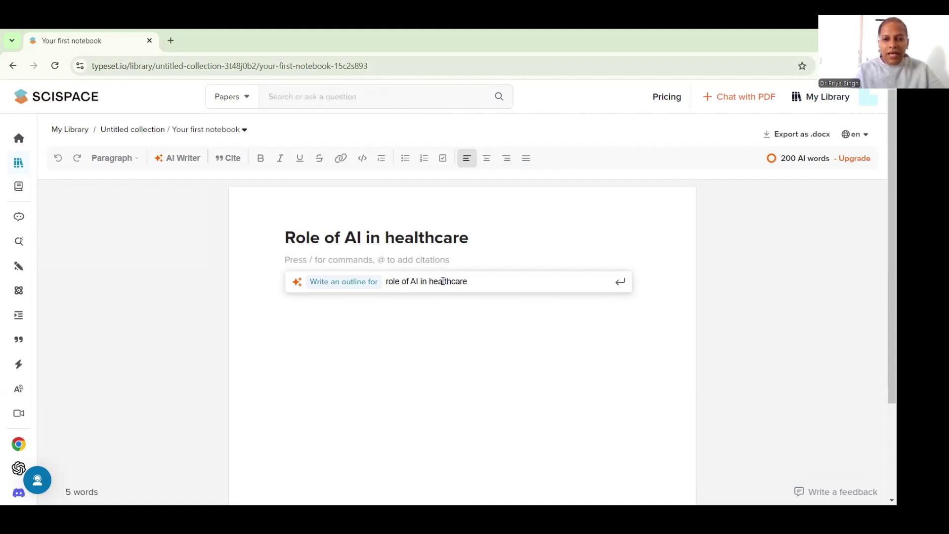
key(Return)
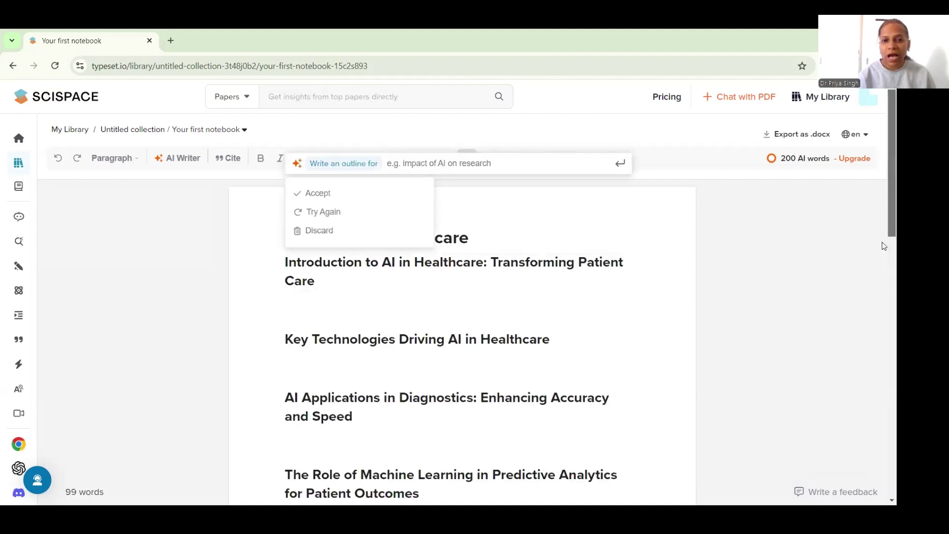
Step: Accept the generated outline, from introduction through future trends, and return to the top
scroll(882, 265, down, 9)
scroll(874, 274, up, 5)
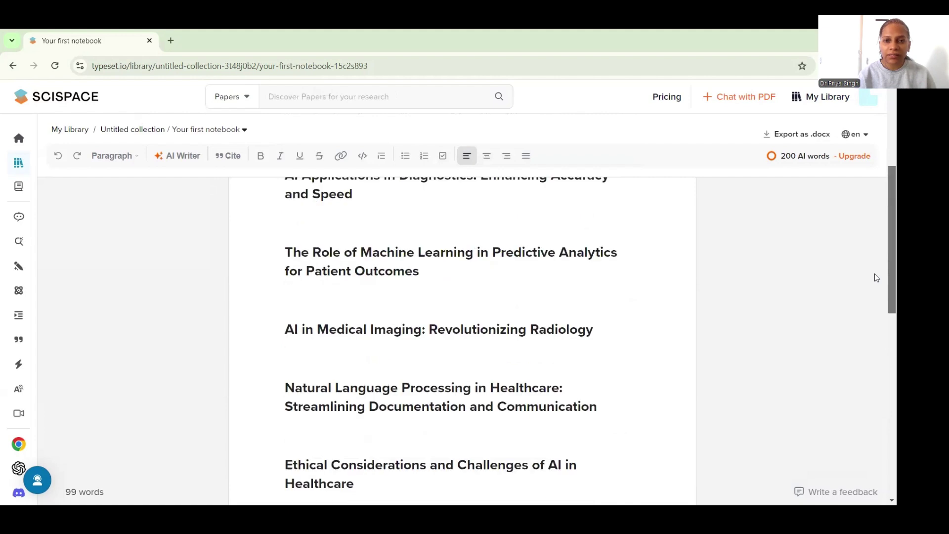
scroll(874, 274, up, 5)
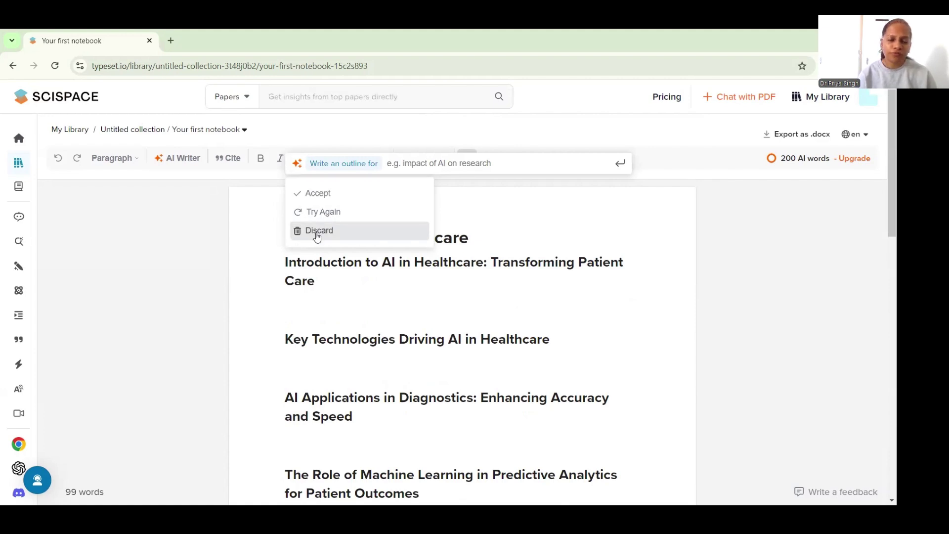
click(318, 194)
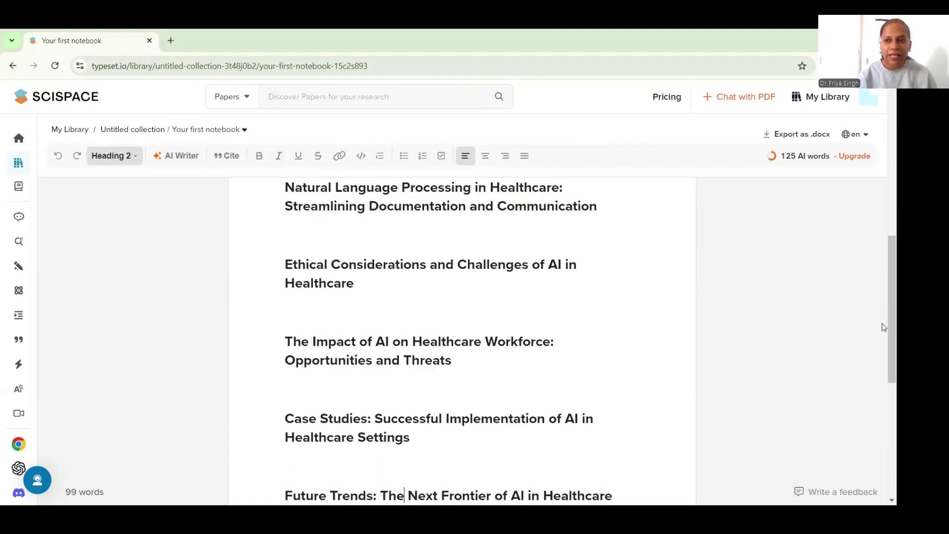
drag(884, 328, 884, 129)
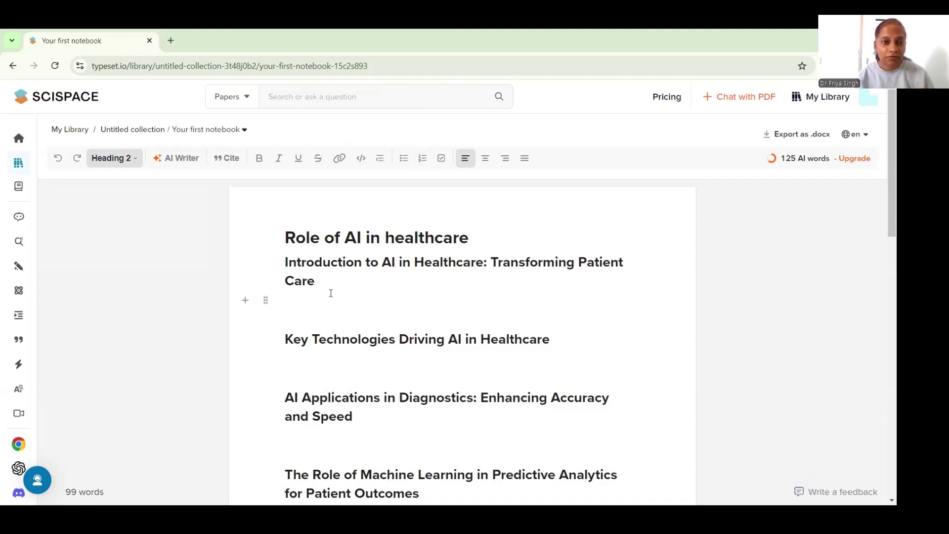
Step: Enter the Papers search question 'how Does the Artificial Intelligence impact healthcare?'
click(249, 101)
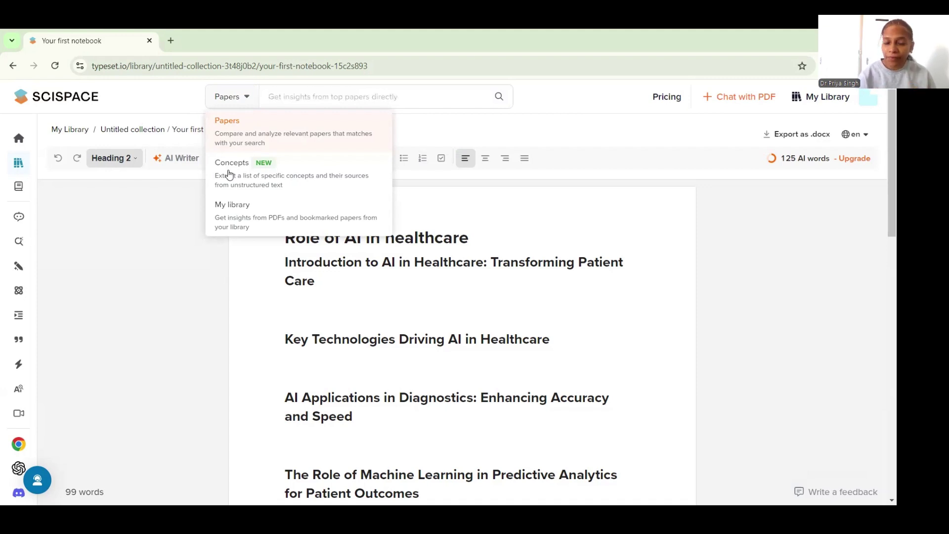
click(288, 99)
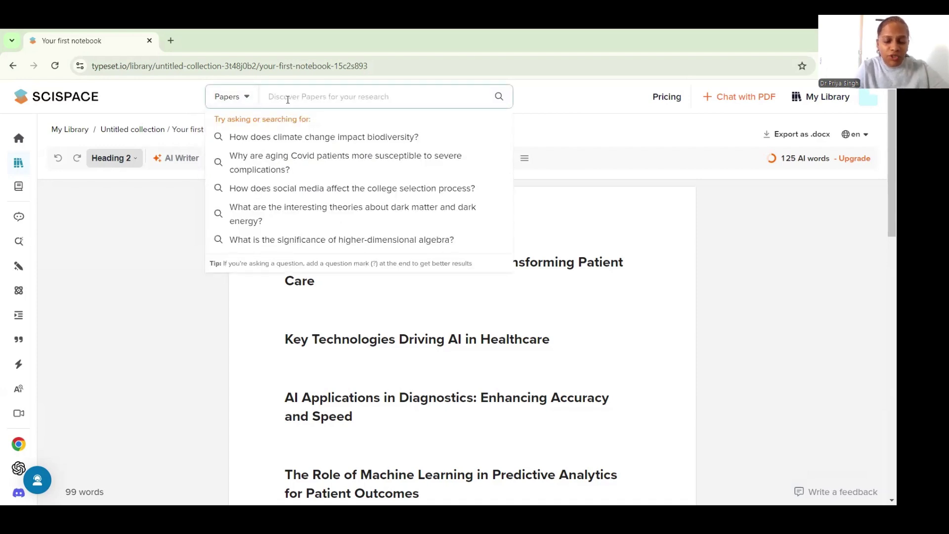
text(how)
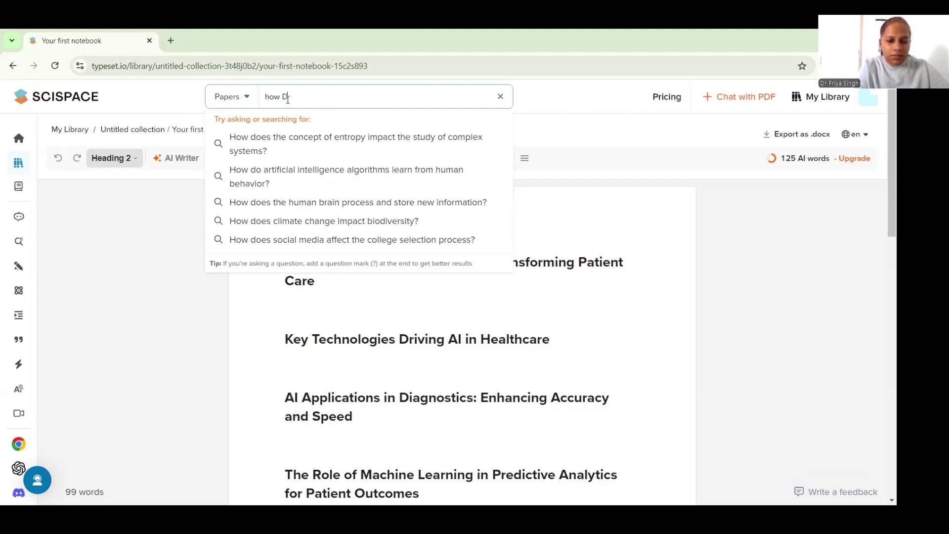
text(Does the Artificia, Intelligen)
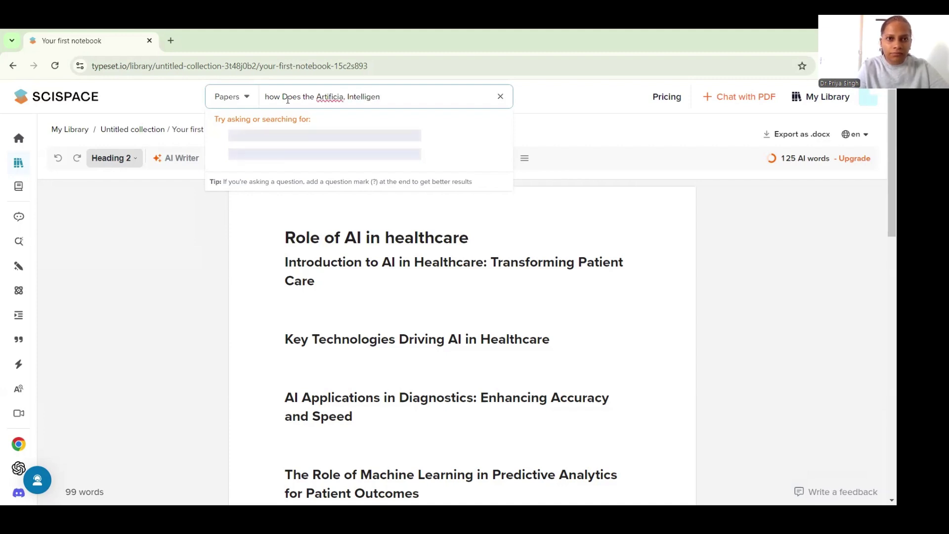
text(ce impact)
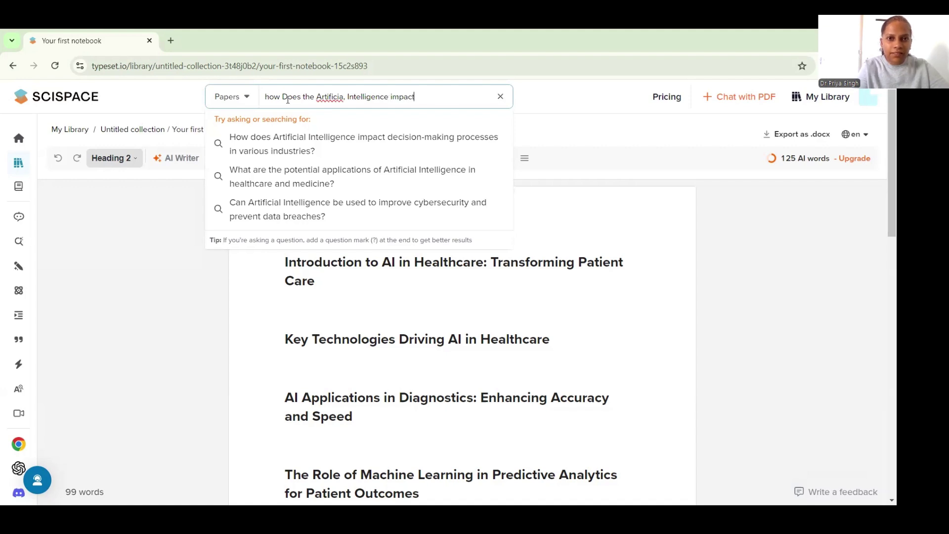
text( healthcare)
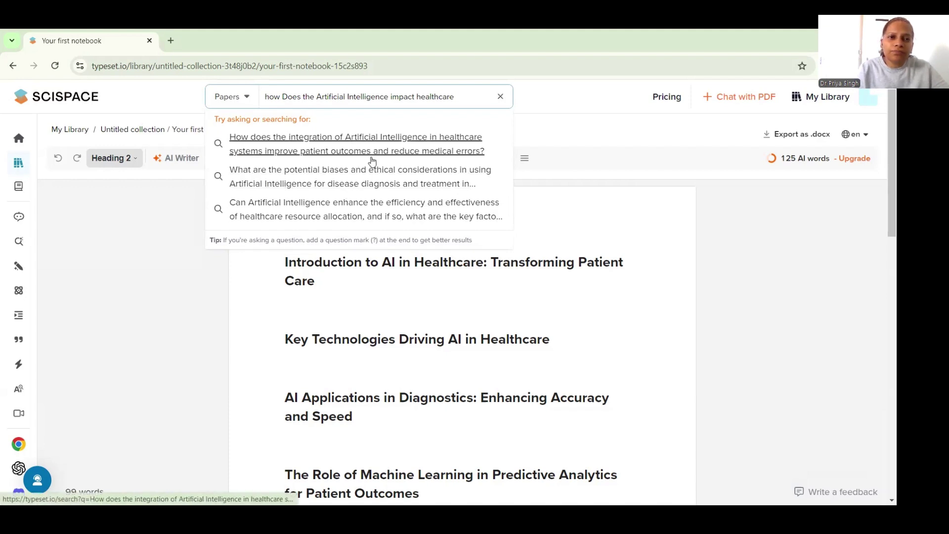
click(462, 103)
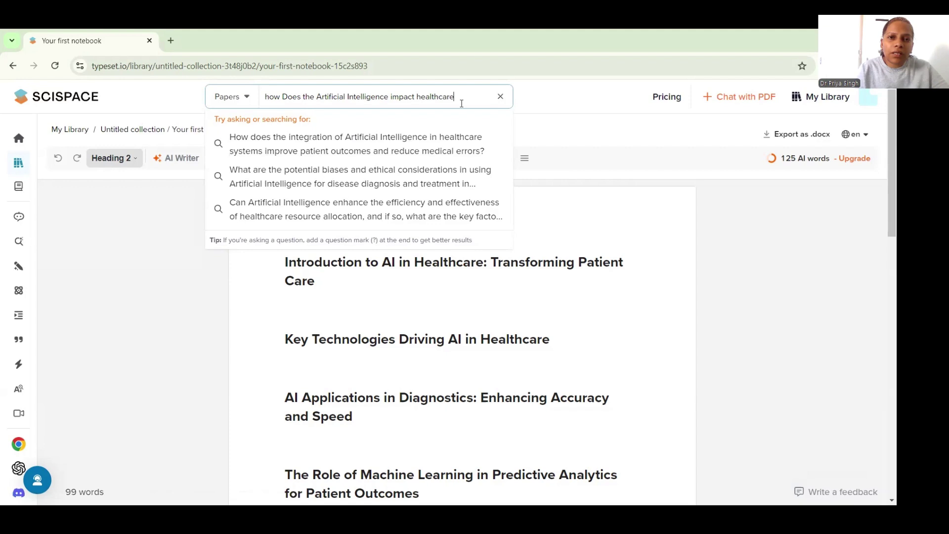
text(?)
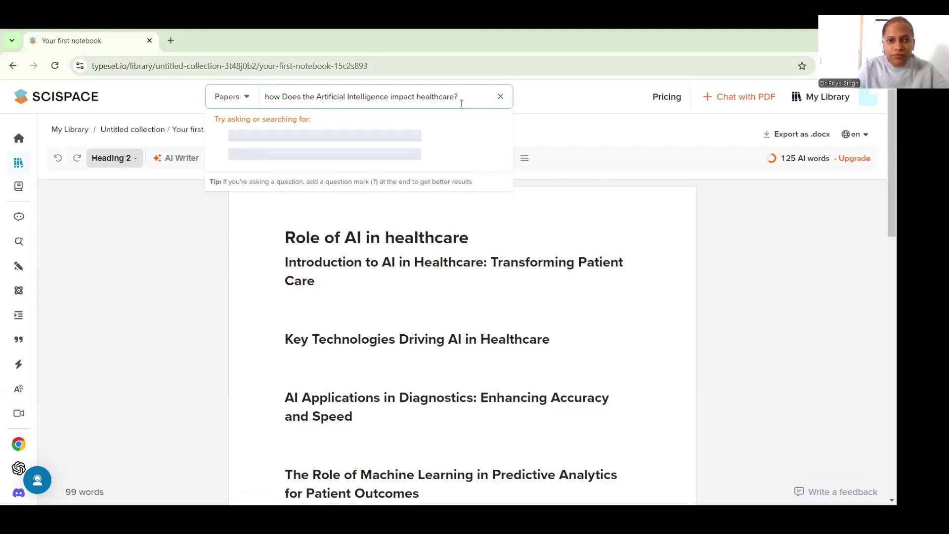
Step: Run the search, expand the full top-5-papers answer, and select all its text
key(Return)
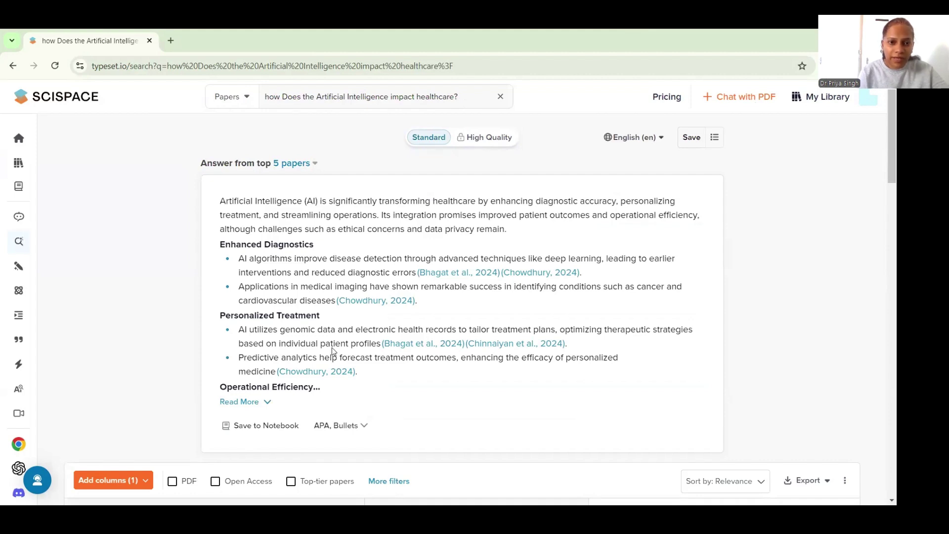
click(245, 402)
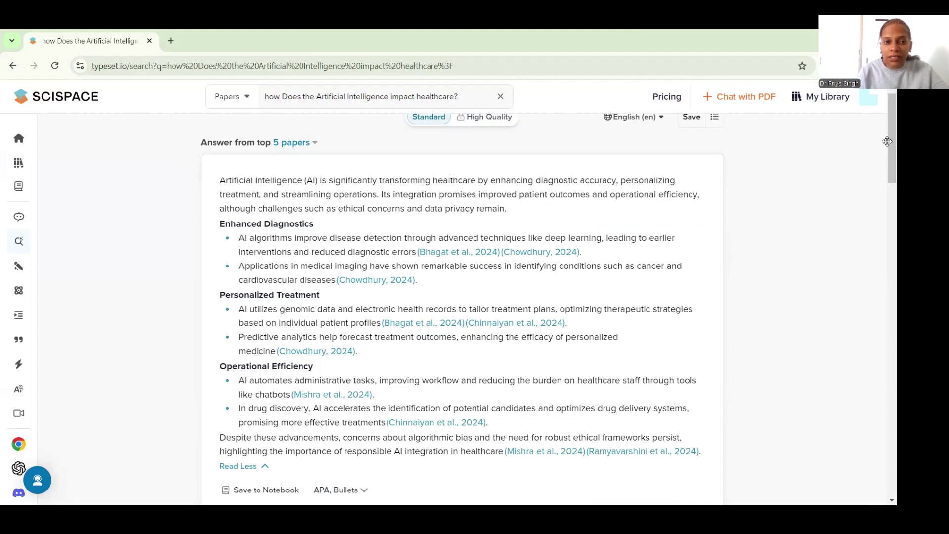
scroll(882, 144, down, 1)
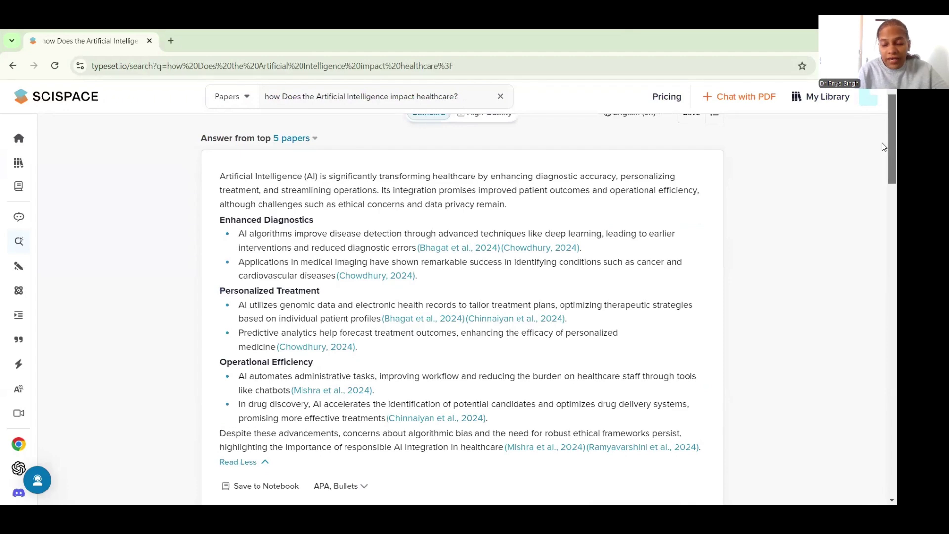
scroll(882, 147, down, 7)
scroll(883, 220, down, 10)
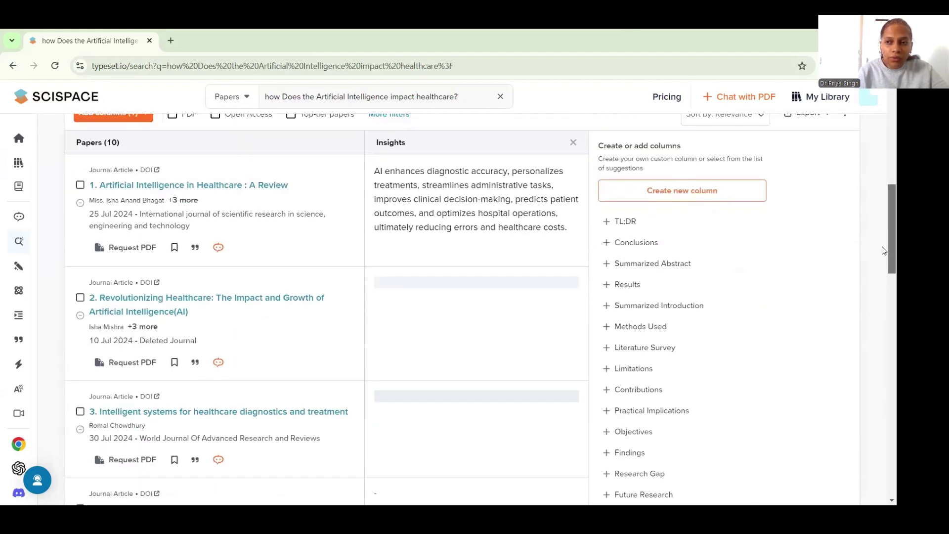
scroll(884, 381, down, 10)
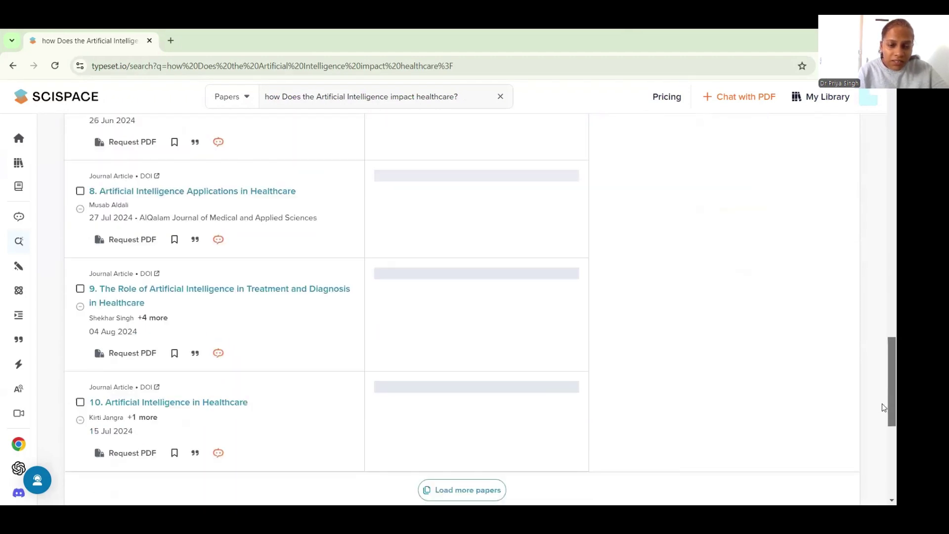
scroll(882, 202, up, 18)
scroll(882, 214, down, 1)
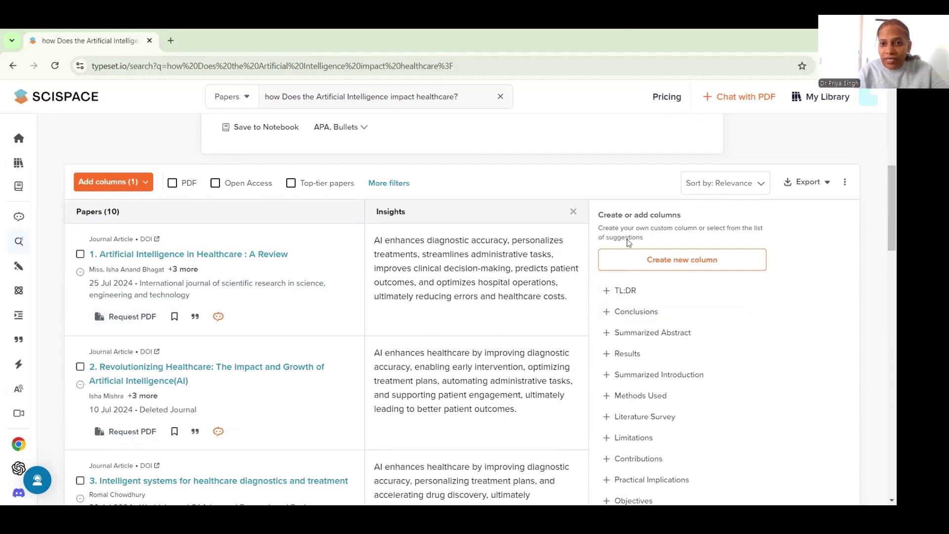
drag(883, 225, 882, 113)
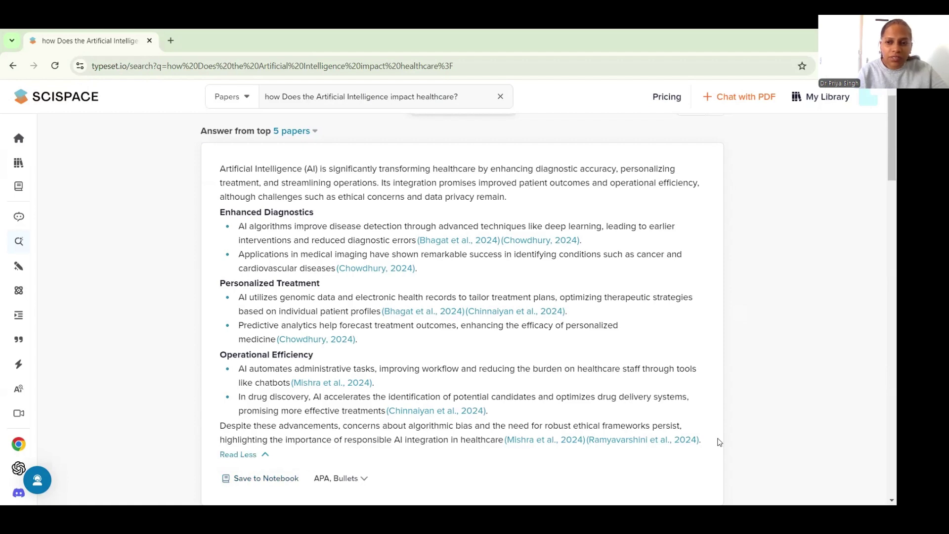
drag(702, 443, 166, 173)
key(ctrl+c)
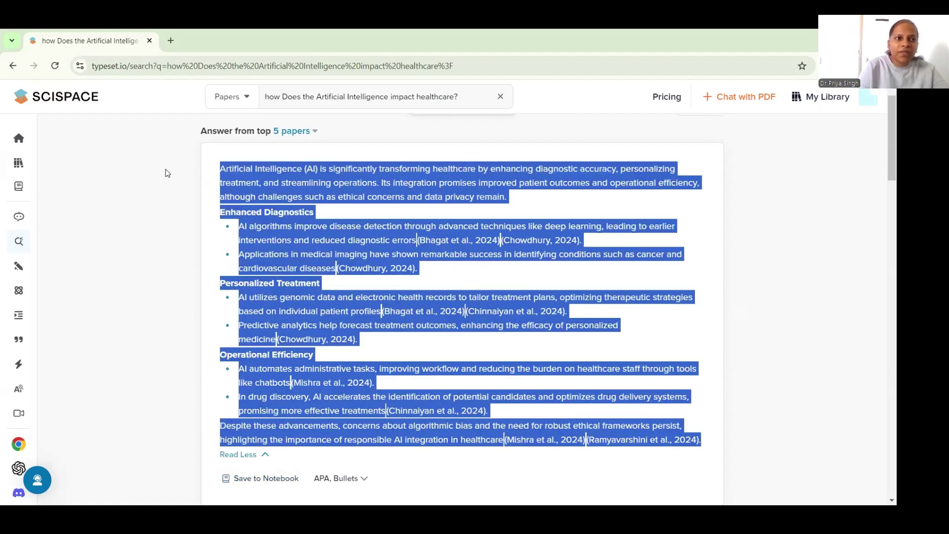
Step: Paste the copied answer under the 'Introduction to AI in Healthcare' heading in the notebook
click(14, 65)
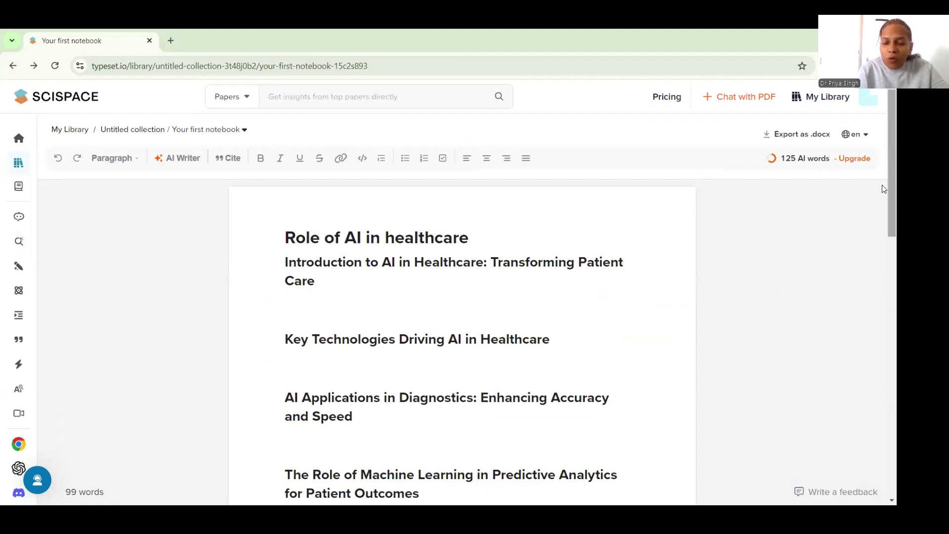
scroll(884, 200, down, 1)
scroll(883, 217, down, 2)
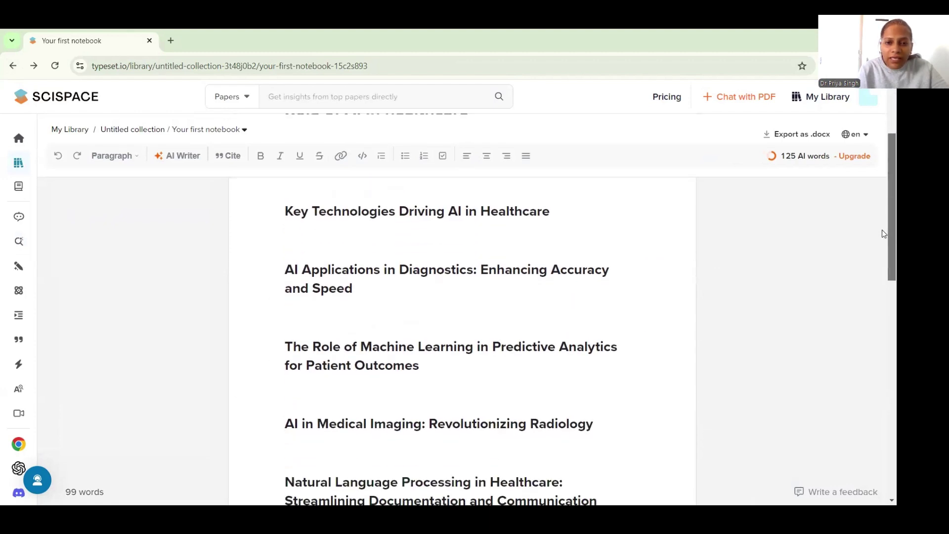
scroll(883, 178, up, 3)
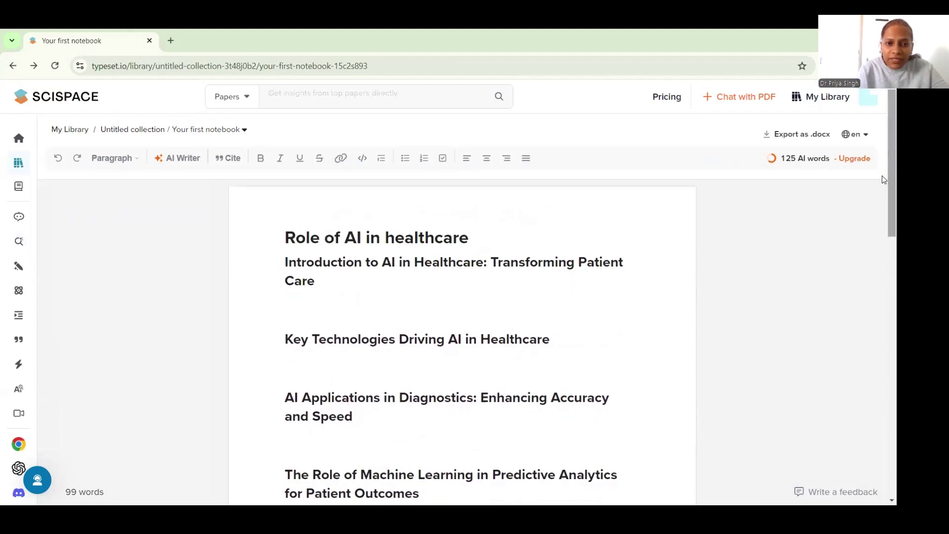
click(336, 305)
key(ctrl+v)
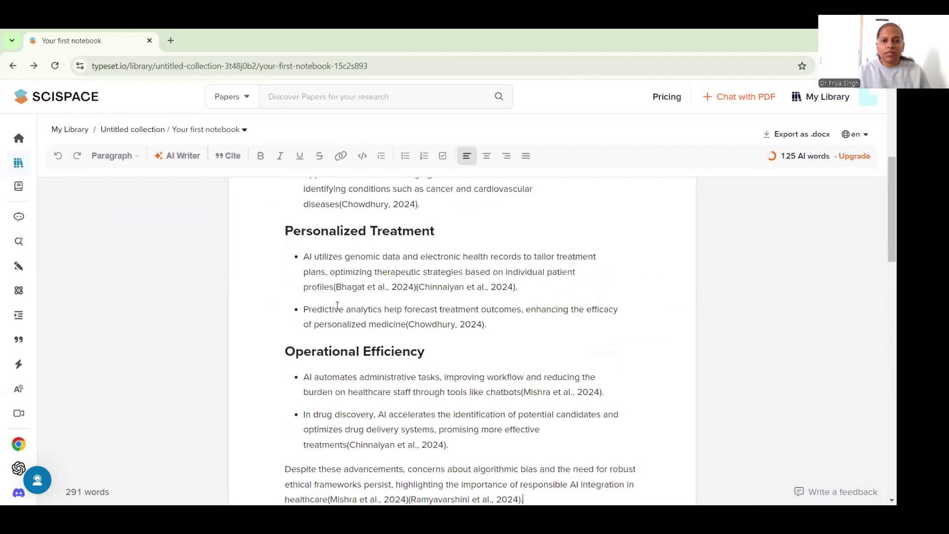
scroll(884, 229, up, 5)
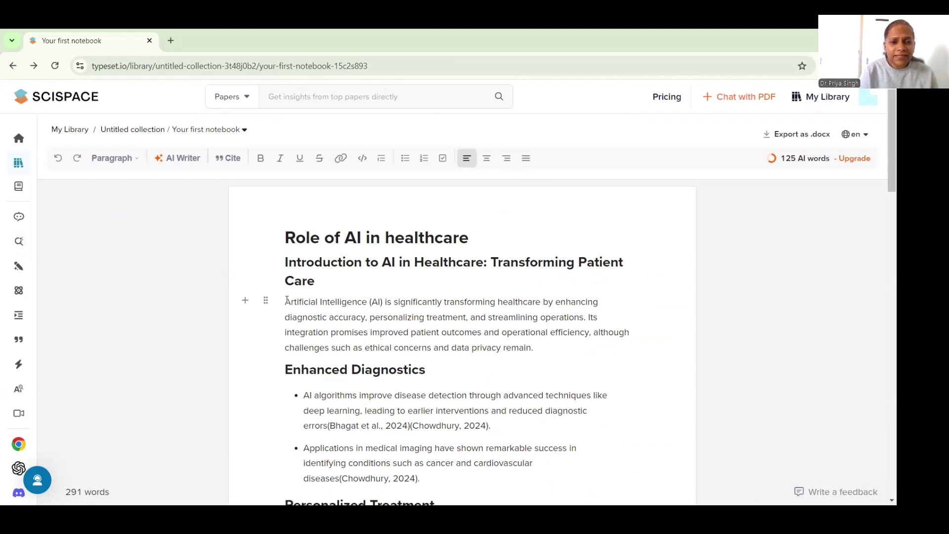
click(287, 301)
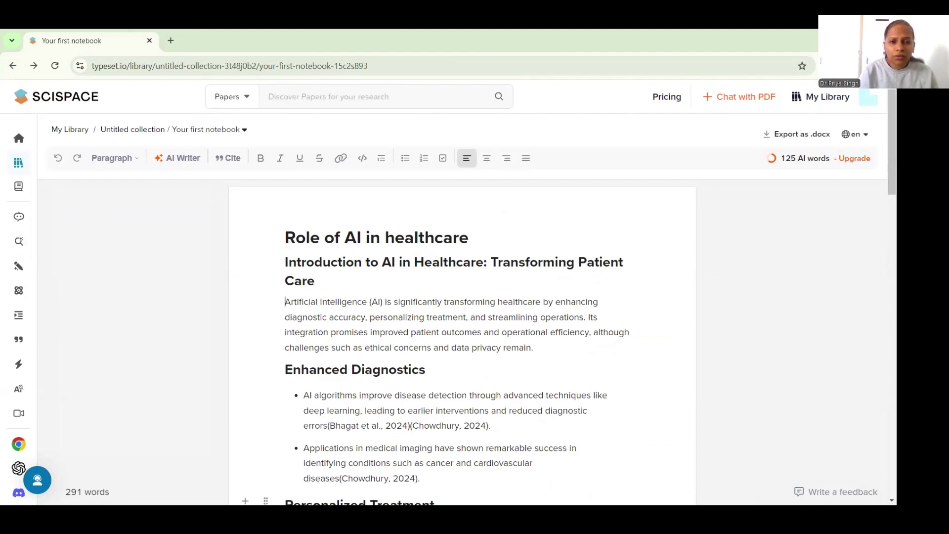
Step: Select the whole pasted answer and bring up AI Writer's Paraphrase tone choices
drag(286, 302, 451, 496)
drag(531, 369, 372, 408)
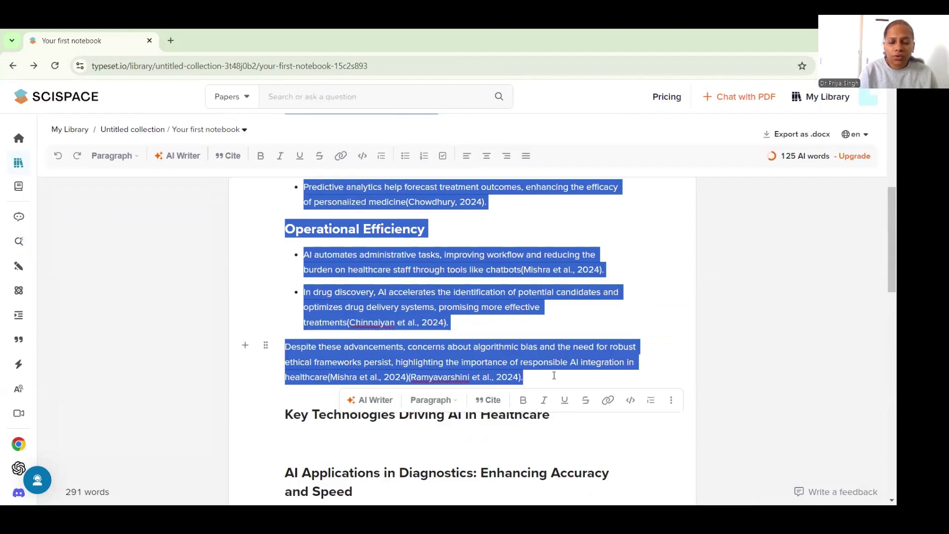
click(371, 401)
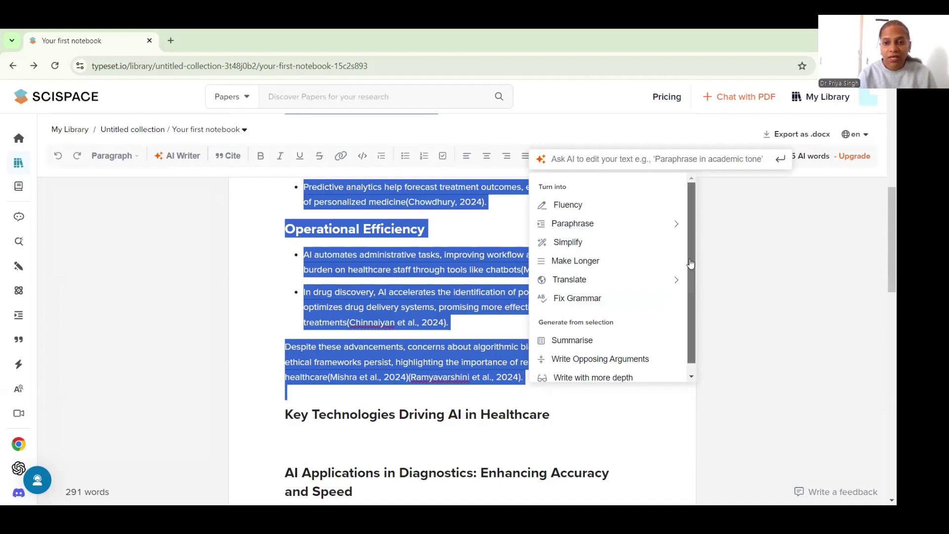
scroll(693, 279, down, 1)
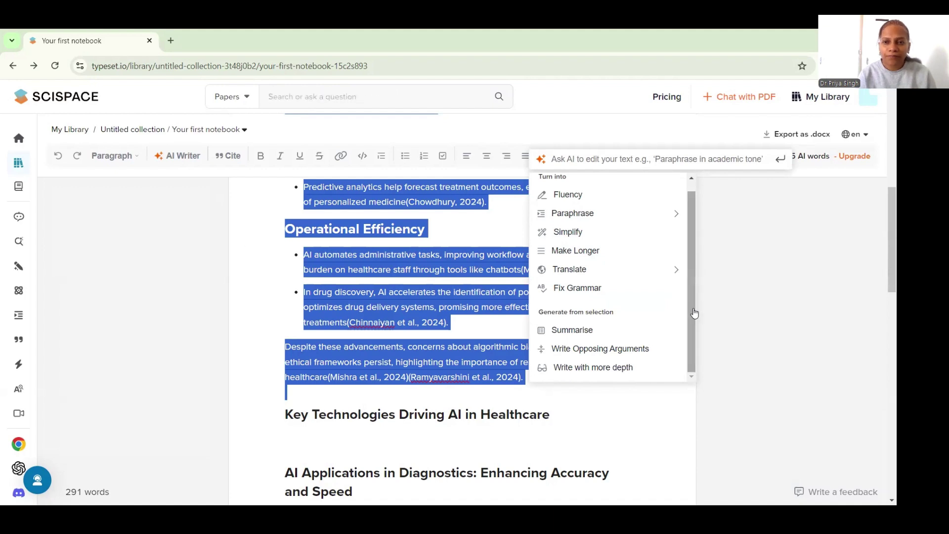
scroll(693, 312, up, 1)
click(680, 225)
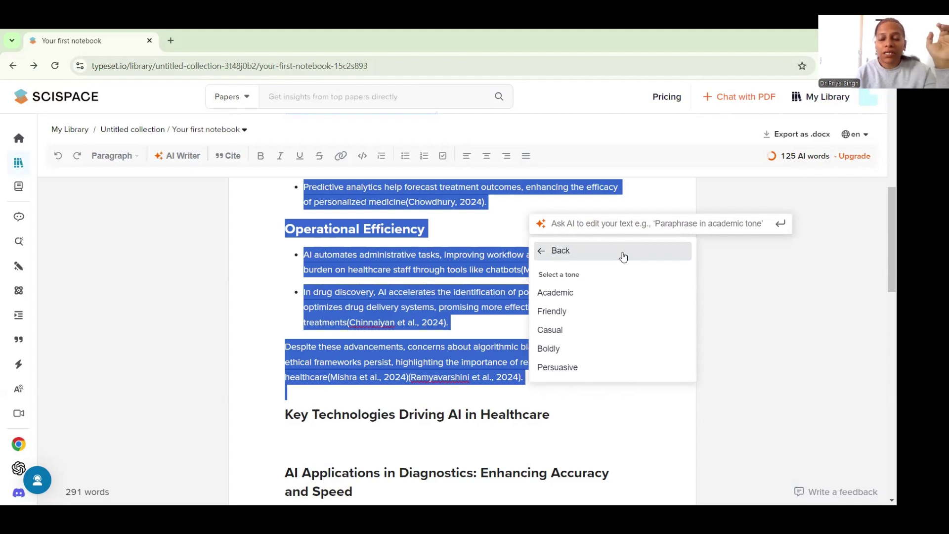
Step: Paraphrase the answer in Academic tone and insert it below the original text
click(565, 293)
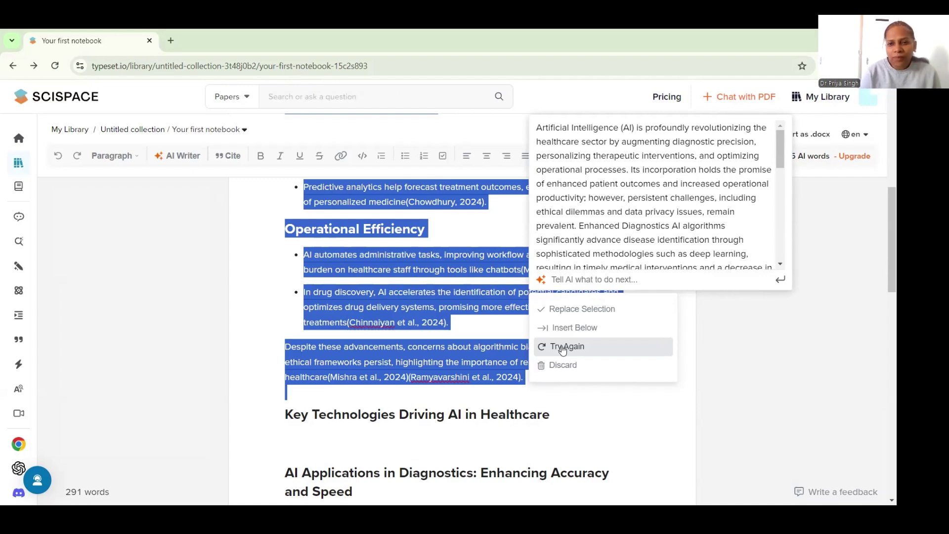
click(576, 328)
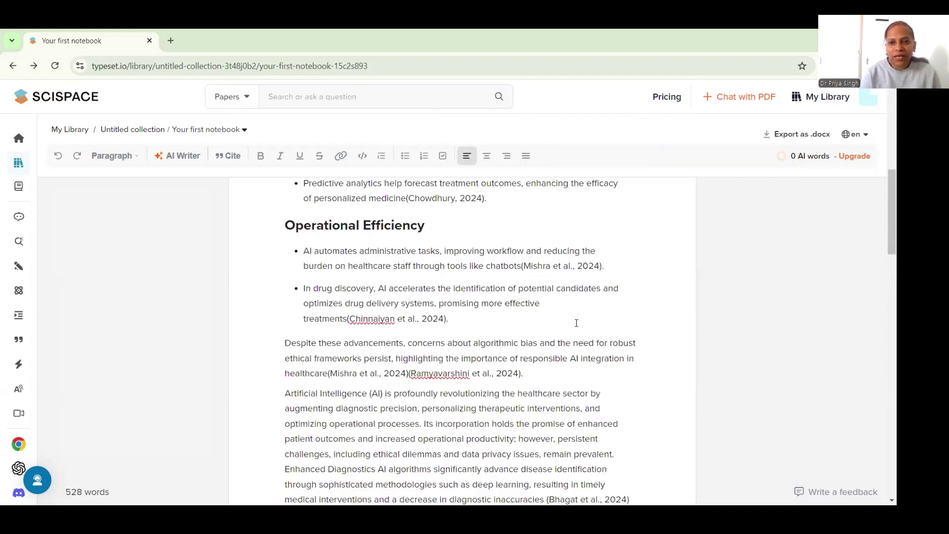
scroll(577, 323, down, 5)
drag(882, 262, 882, 294)
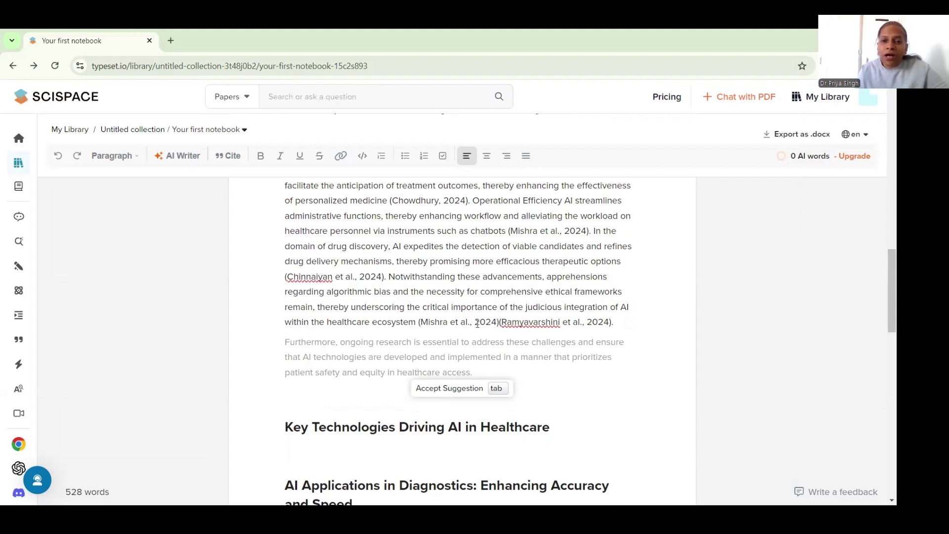
Step: Cite the 2020 multi-functional machine learning platform paper at the end of the paraphrase
click(623, 320)
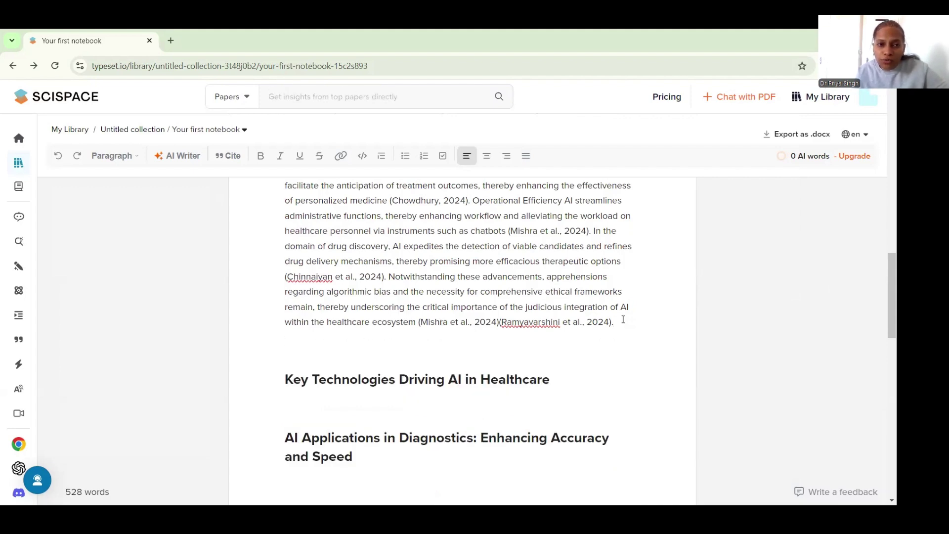
click(222, 161)
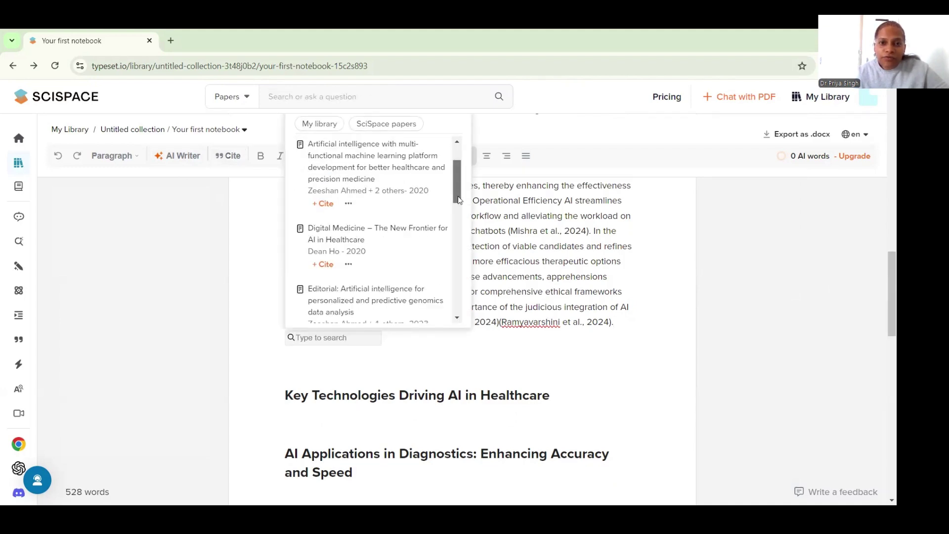
scroll(458, 198, down, 1)
scroll(455, 161, up, 5)
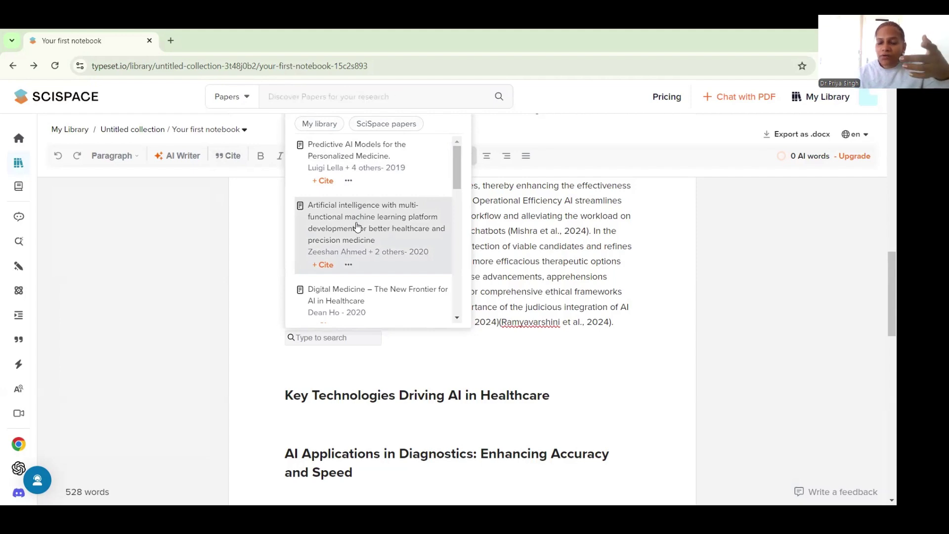
click(357, 226)
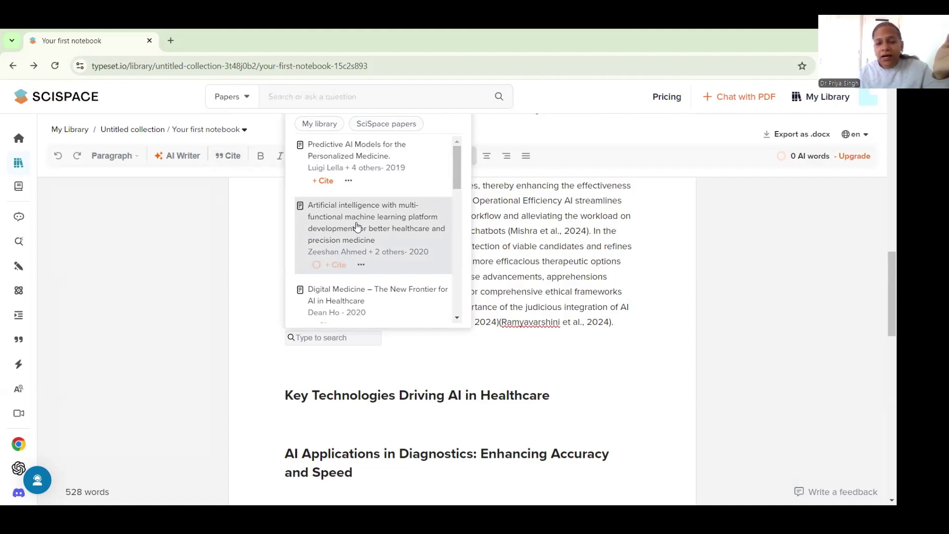